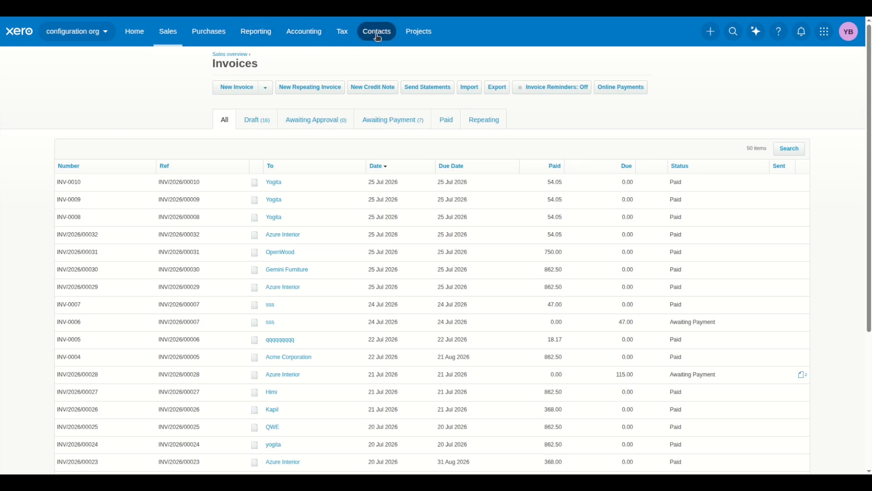
# - Open the contact listed between Azure Interior and Gemini Furniture for editing
pyautogui.click(378, 37)
pyautogui.click(393, 65)
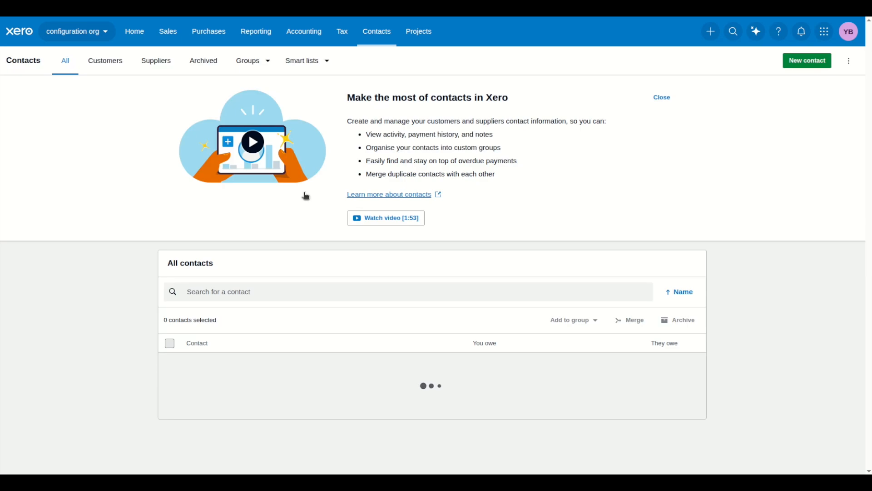
pyautogui.scroll(-5, 300, 366)
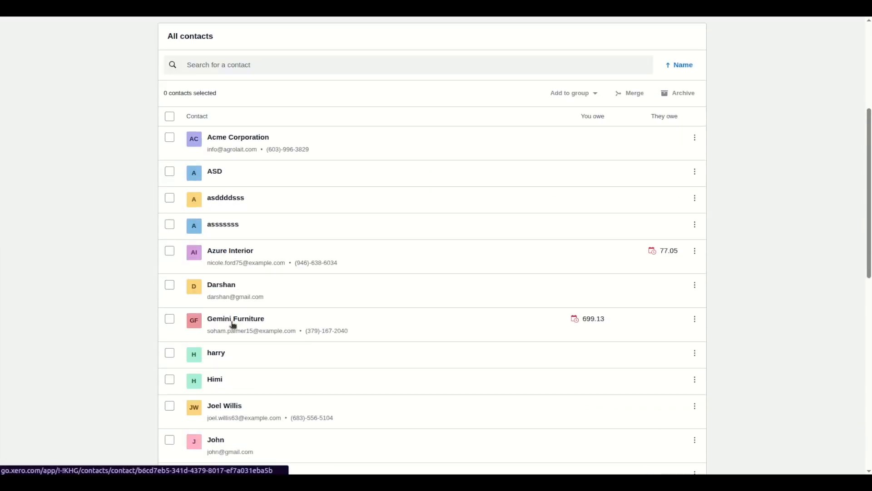
pyautogui.click(262, 288)
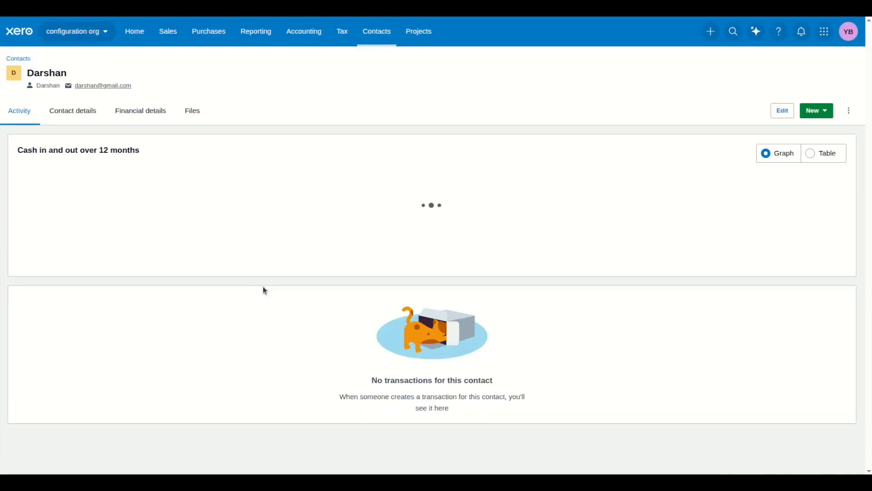
pyautogui.click(784, 112)
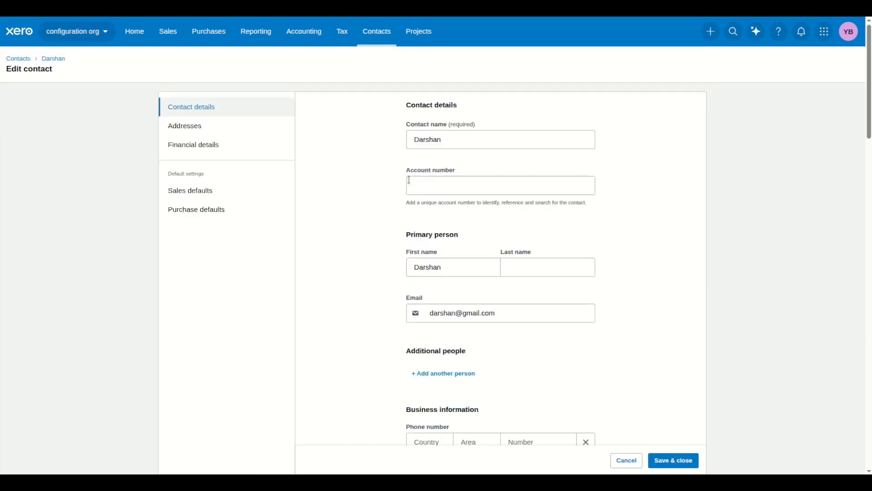
# - Enter the primary person's last name, change the contact's e-mail address, and save the contact
pyautogui.scroll(-7, 476, 279)
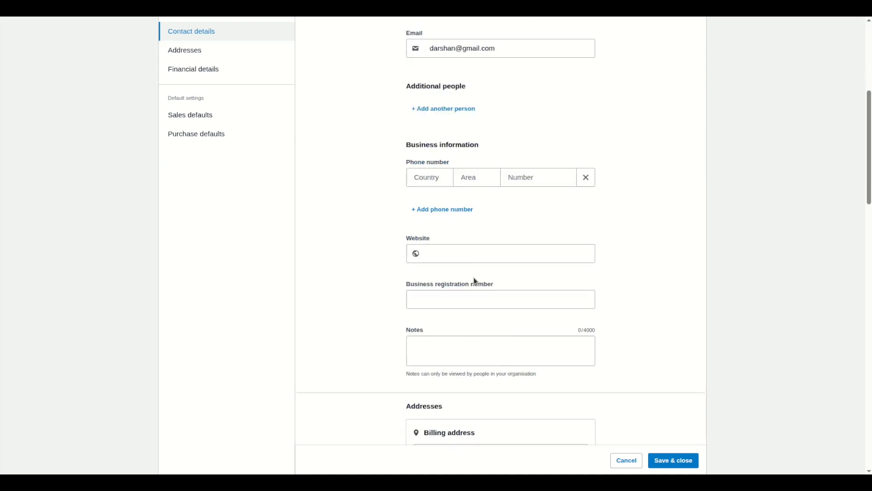
pyautogui.scroll(-11, 476, 281)
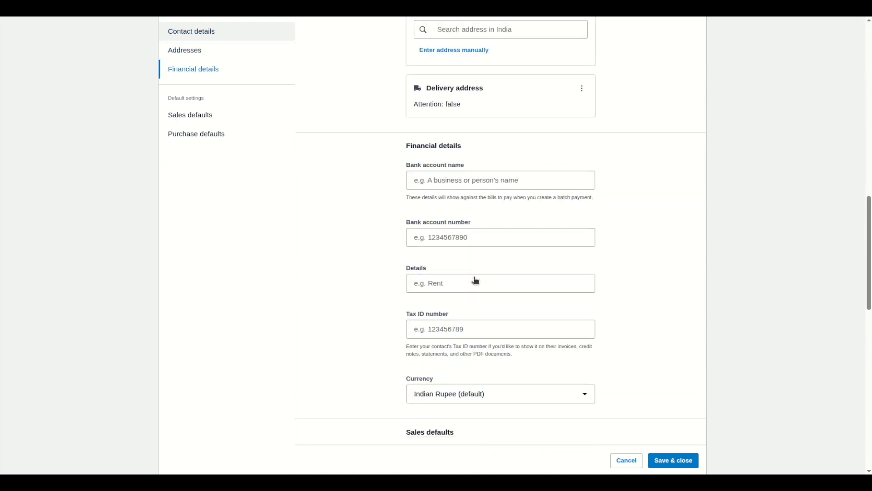
pyautogui.scroll(-10, 475, 281)
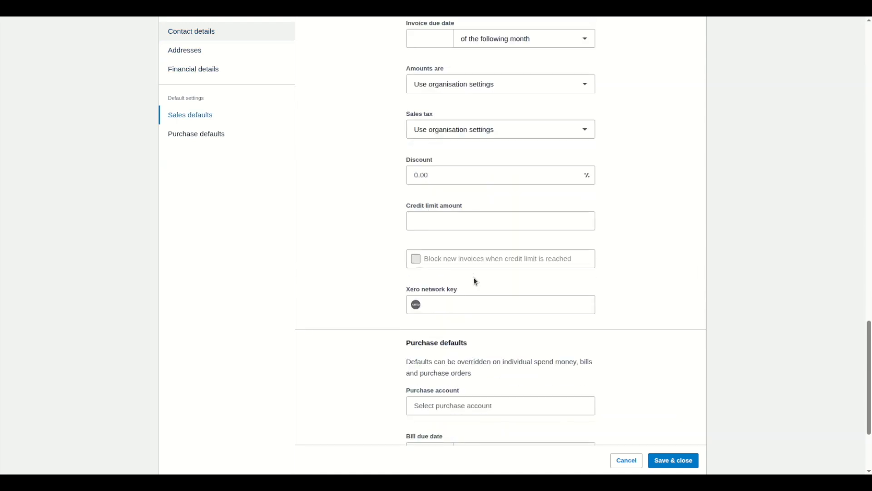
pyautogui.scroll(20, 475, 280)
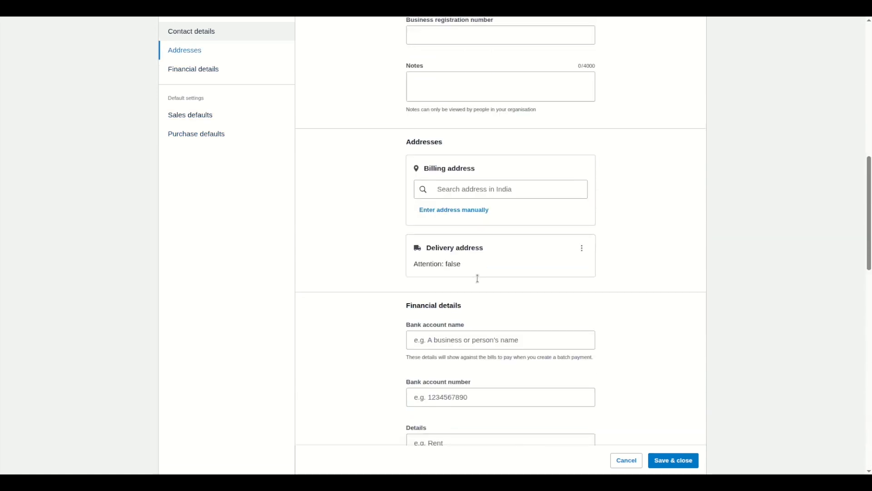
pyautogui.scroll(6, 478, 279)
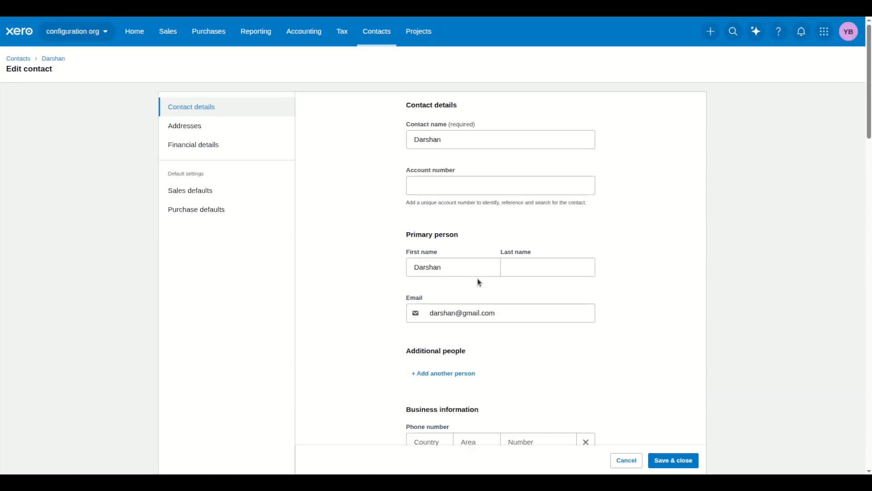
pyautogui.click(522, 266)
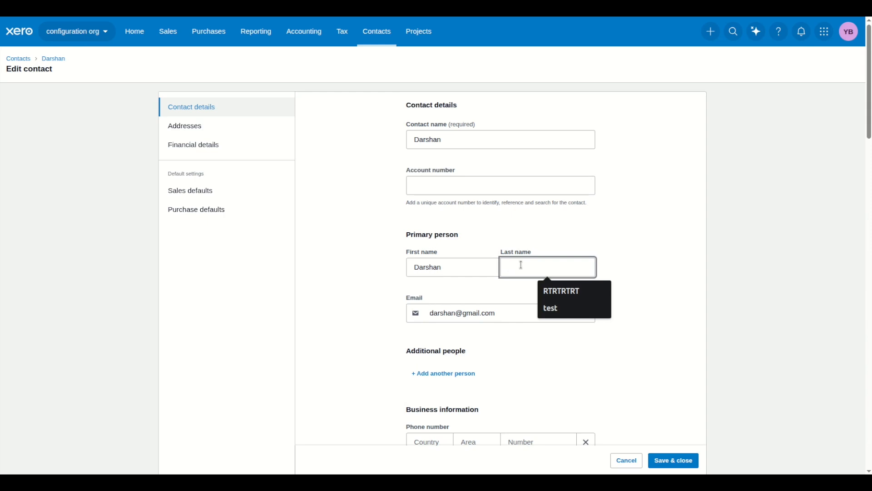
pyautogui.write('John')
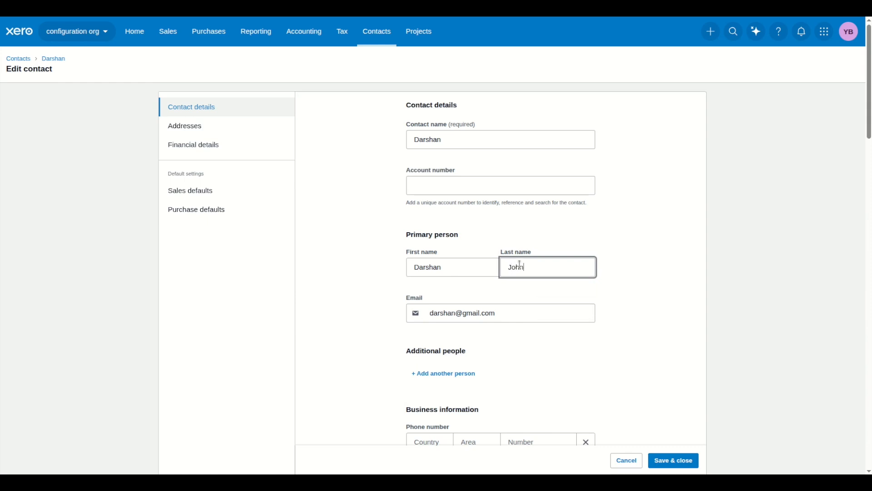
pyautogui.scroll(-1, 520, 265)
pyautogui.click(456, 257)
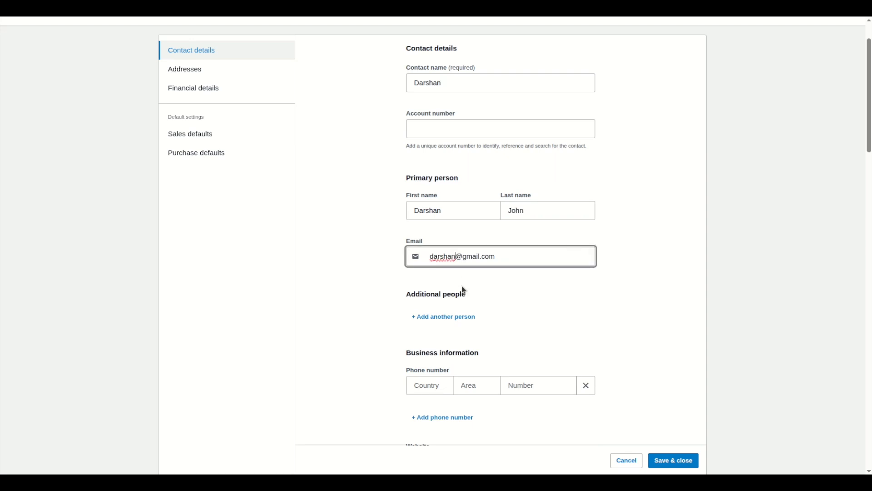
pyautogui.write('123')
pyautogui.click(684, 463)
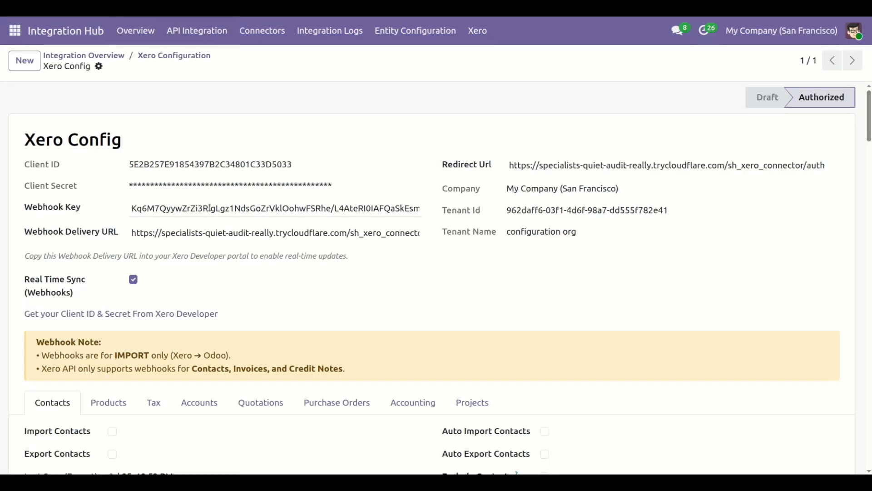
# - Switch to the Xero configuration in Odoo, reload it, and check the Log History for the newest contact sync entry
pyautogui.scroll(-8, 210, 208)
pyautogui.scroll(-5, 210, 208)
pyautogui.scroll(4, 210, 208)
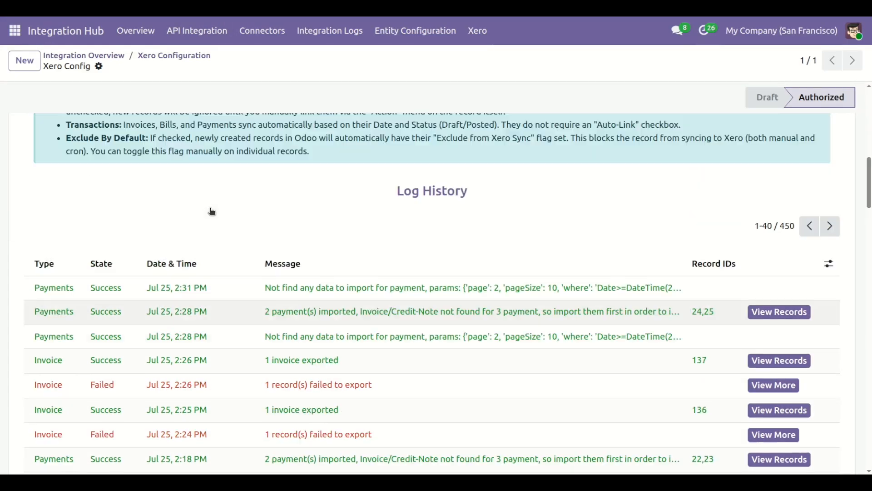
pyautogui.scroll(4, 219, 190)
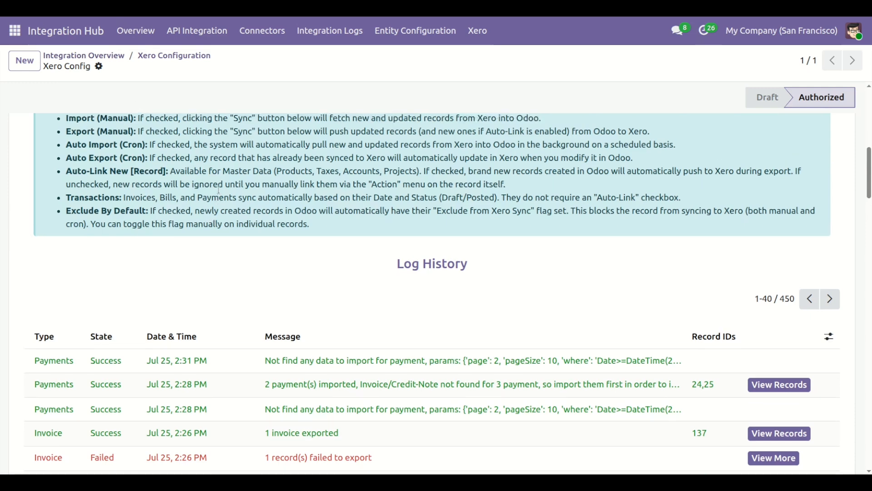
pyautogui.press('F5')
pyautogui.scroll(-10, 218, 190)
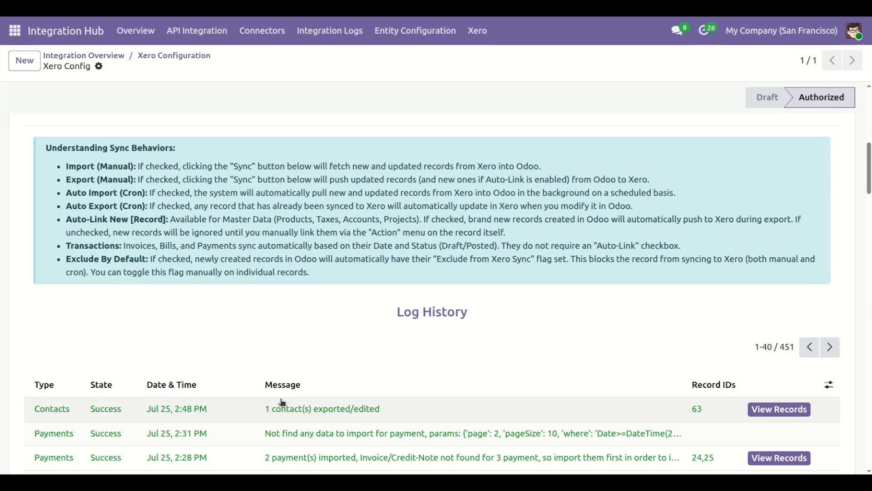
pyautogui.scroll(3, 284, 371)
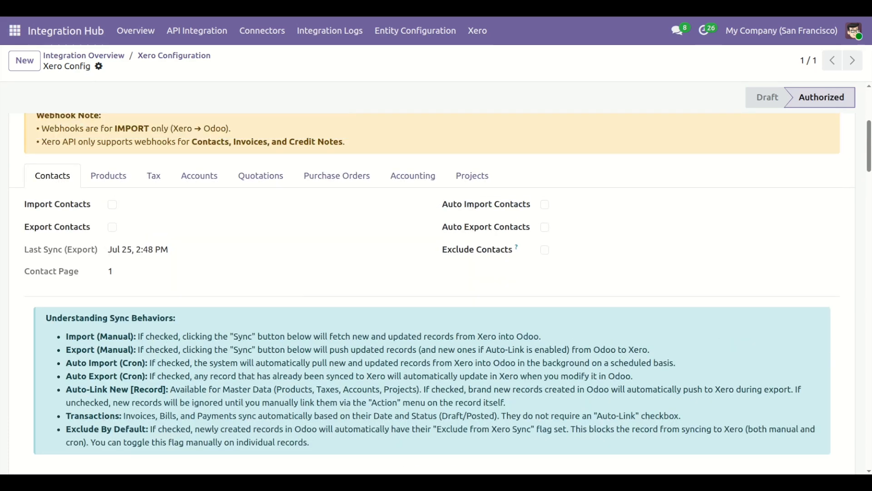
# - View the draft Contact Queue, and examine the contact sync settings in the Xero Connector's configuration
pyautogui.click(477, 32)
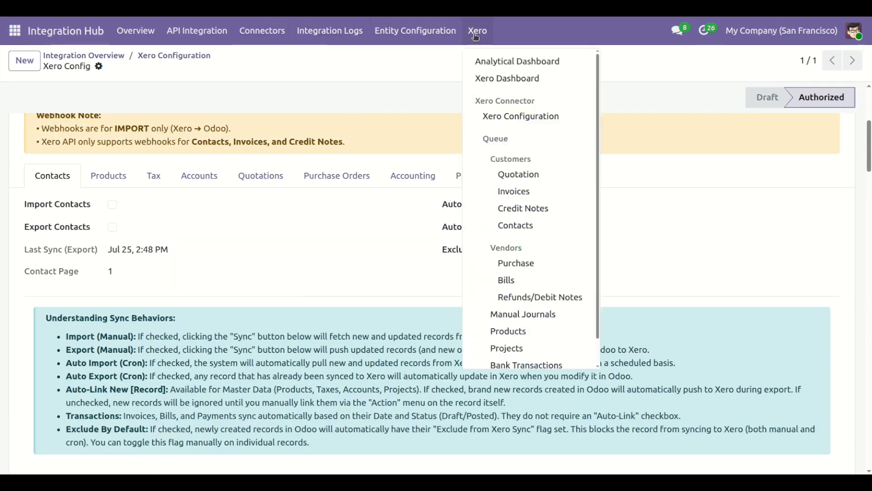
pyautogui.click(531, 226)
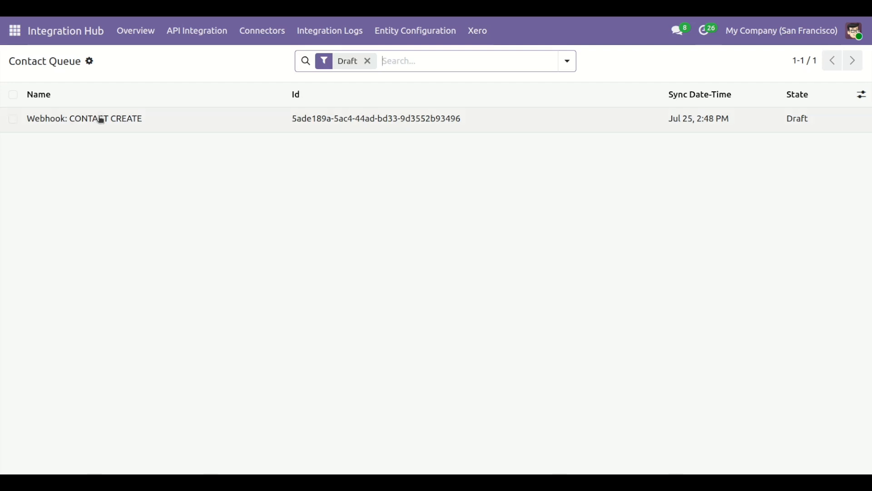
pyautogui.click(134, 36)
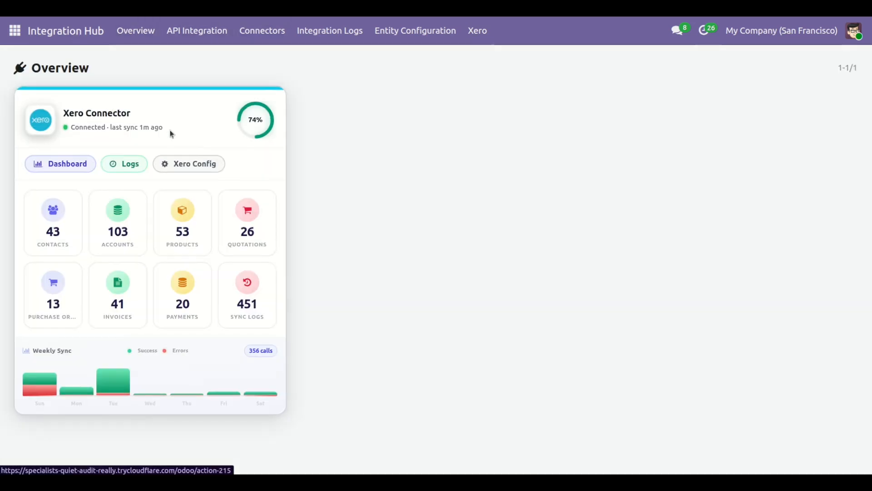
pyautogui.click(210, 165)
pyautogui.click(211, 123)
pyautogui.scroll(-8, 249, 192)
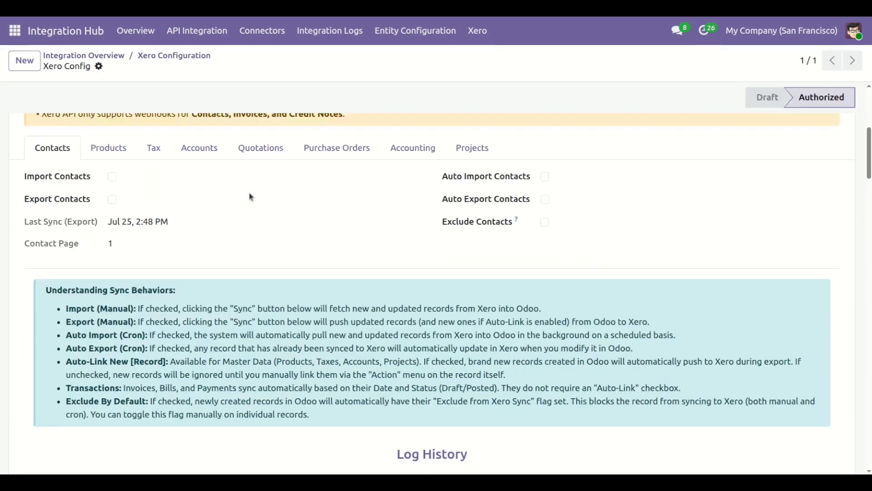
pyautogui.scroll(5, 252, 195)
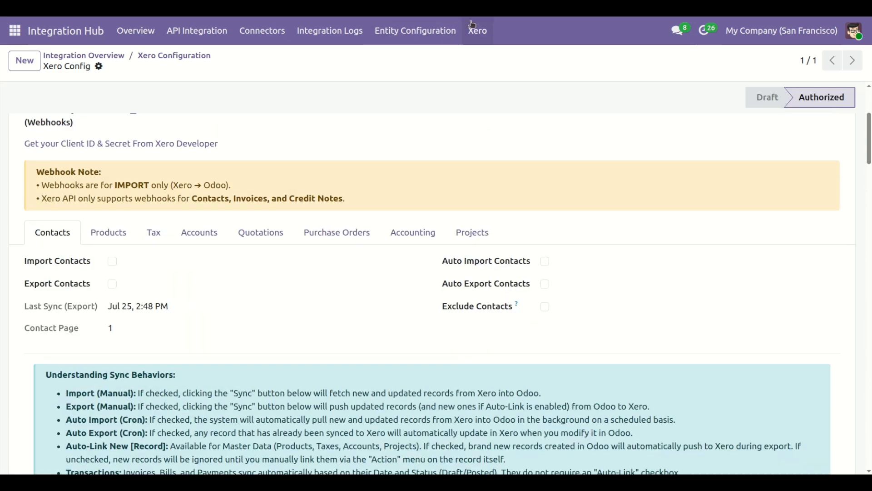
# - Manually import the draft "Webhook: CONTACT CREATE" record from the Xero customer Contact Queue
pyautogui.click(473, 24)
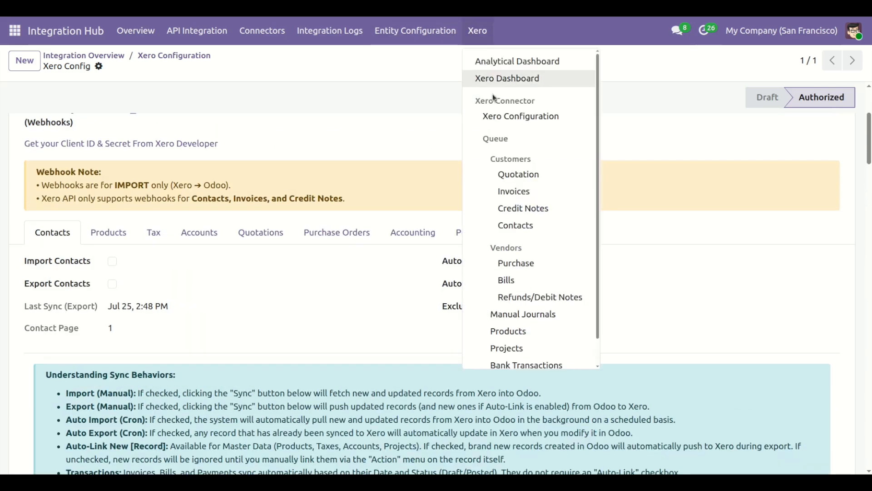
pyautogui.click(527, 225)
pyautogui.click(13, 118)
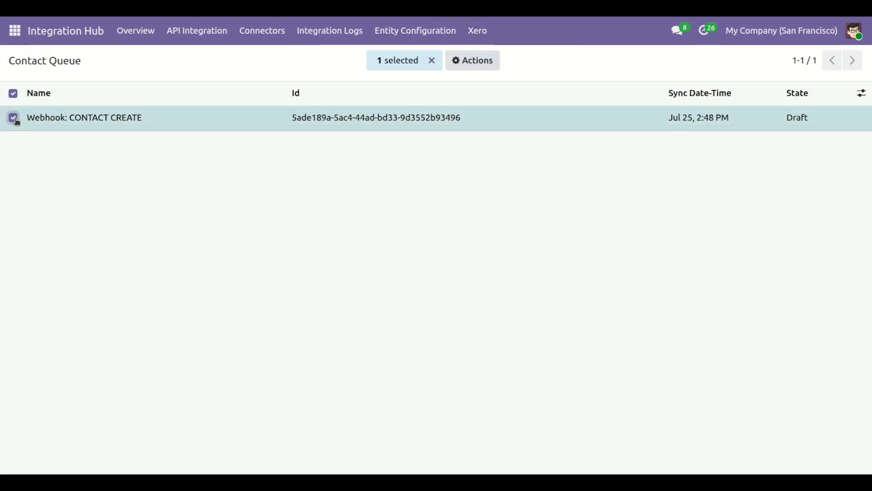
pyautogui.click(486, 67)
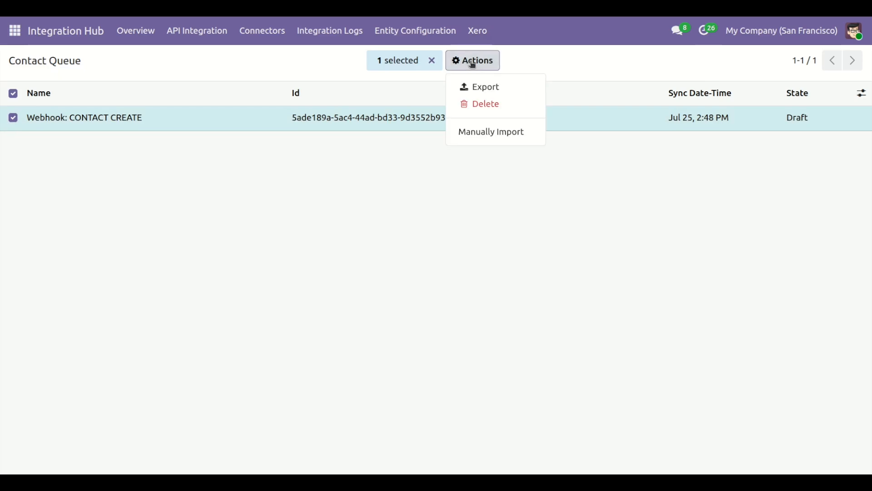
pyautogui.click(497, 136)
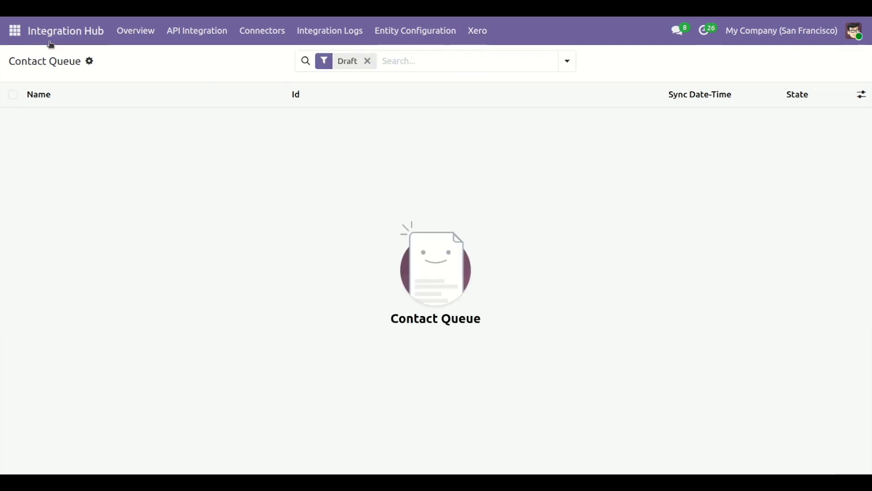
# - Search Odoo's contacts for the edited contact's first name and check the last name and e-mail on its record
pyautogui.click(16, 31)
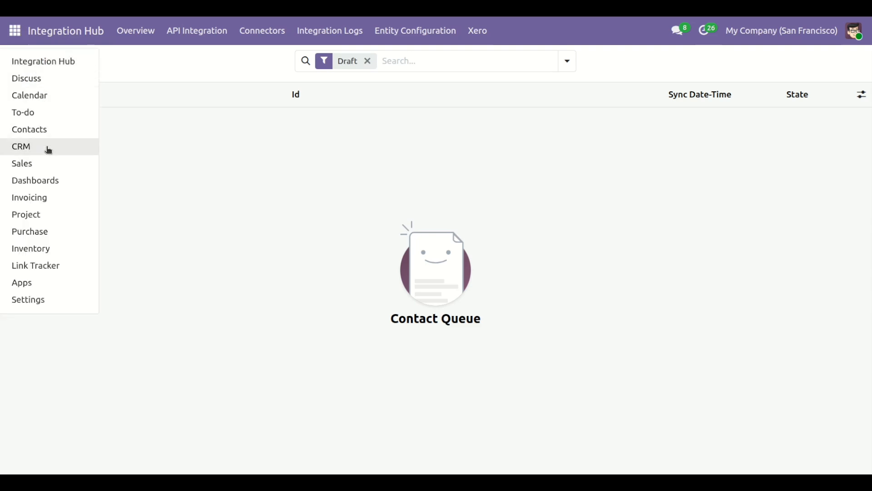
pyautogui.click(58, 129)
pyautogui.click(344, 63)
pyautogui.write('darshan')
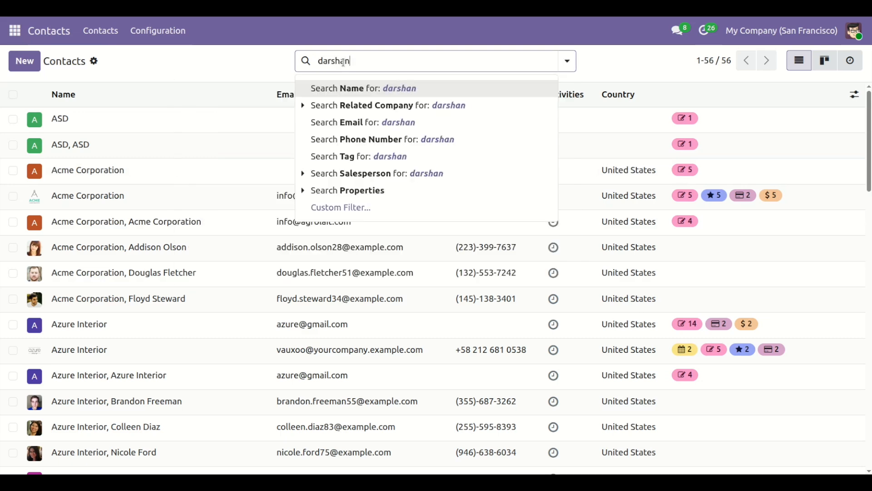
pyautogui.press('Return')
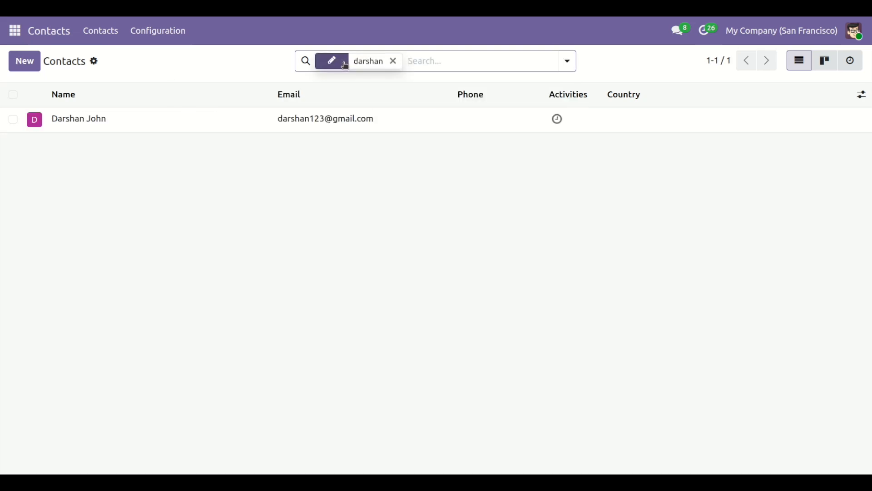
pyautogui.click(293, 119)
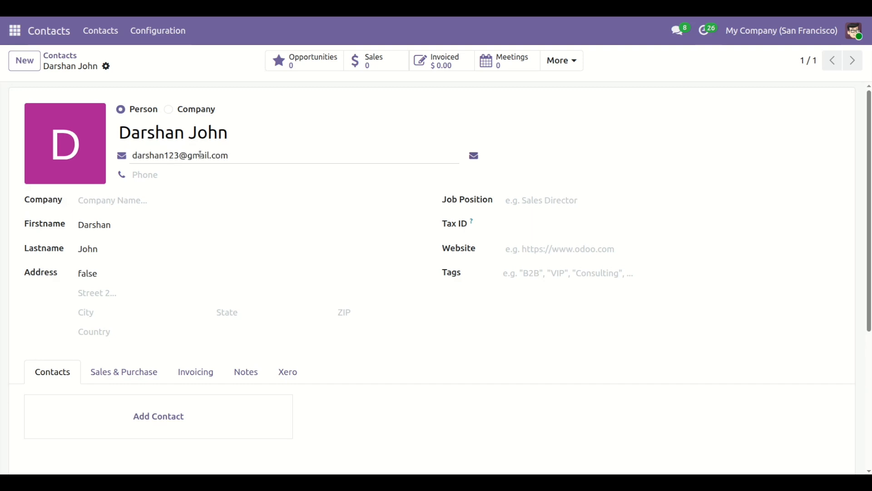
pyautogui.click(69, 55)
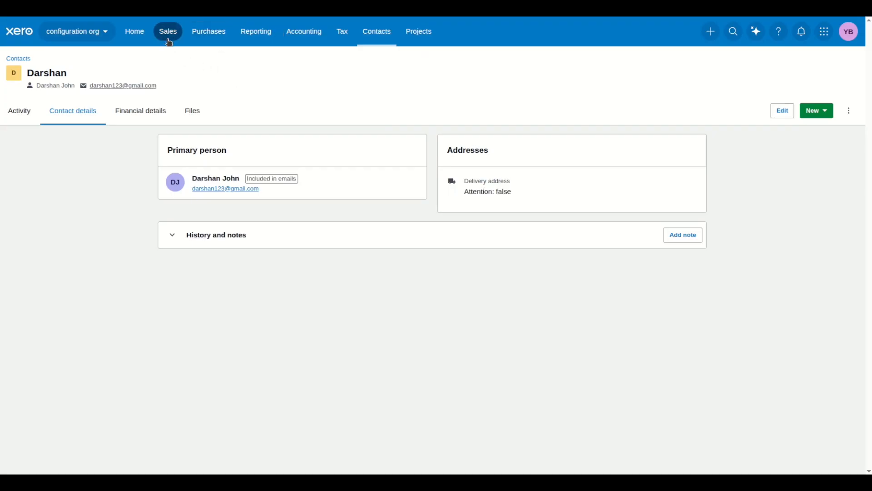
# - Switch to Xero and start a new sales invoice with Azure Interior as the contact
pyautogui.click(170, 34)
pyautogui.click(190, 82)
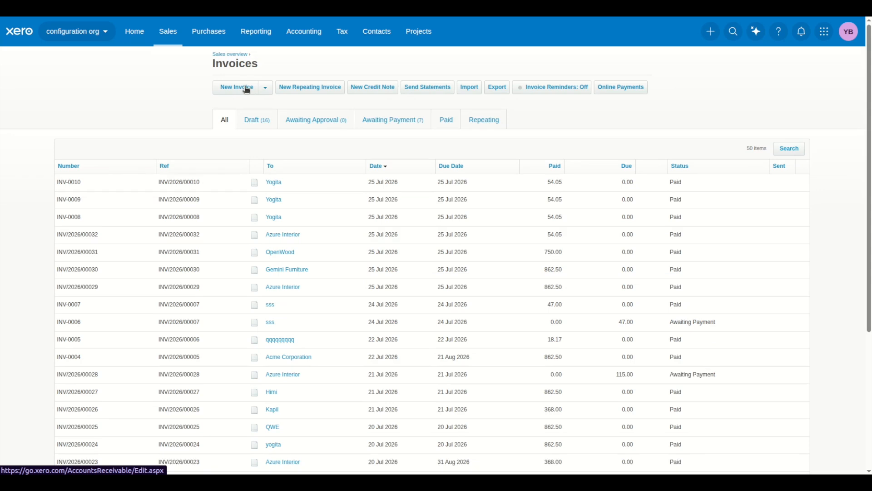
pyautogui.click(246, 90)
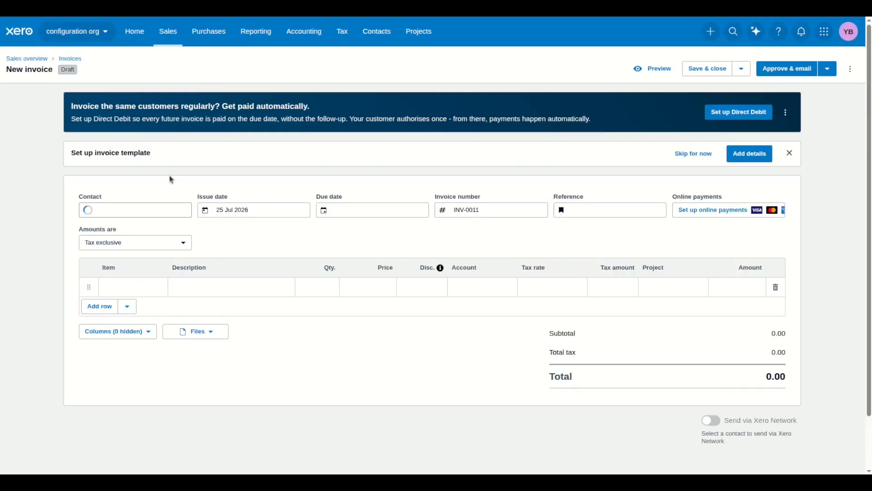
pyautogui.click(144, 215)
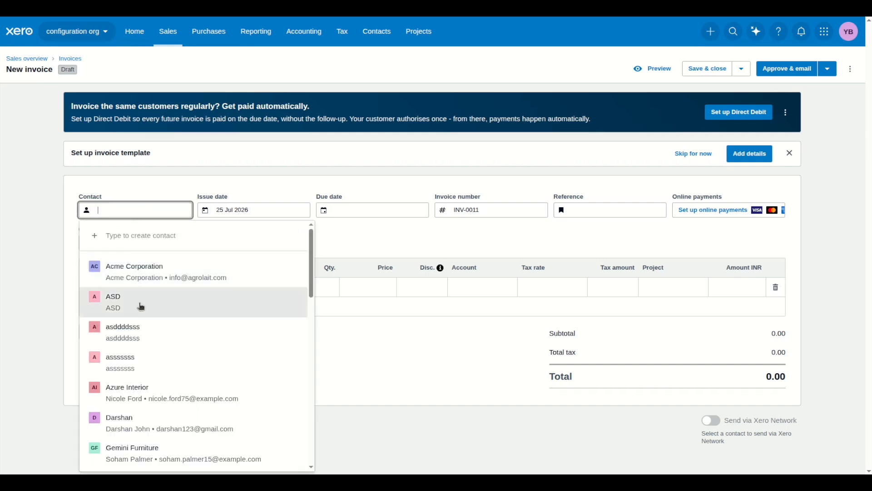
pyautogui.click(152, 396)
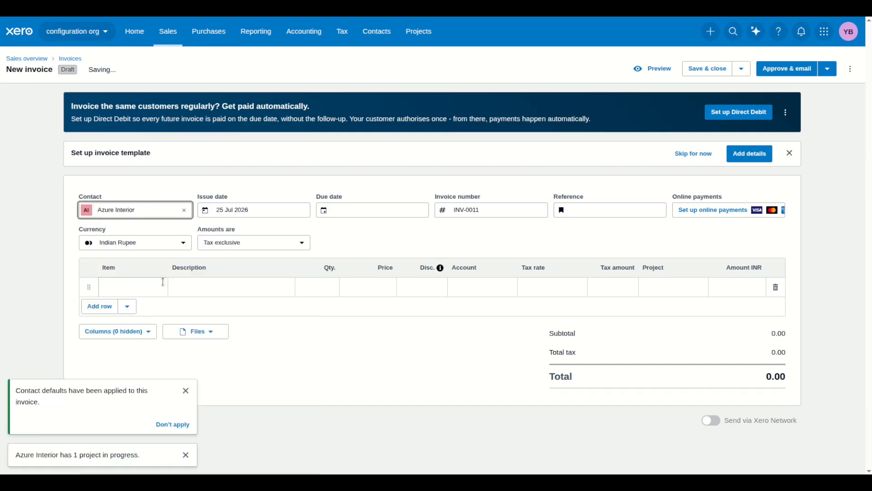
# - Add the item 896 Mouse to the invoice's first line, and save and close the invoice
pyautogui.click(144, 286)
pyautogui.scroll(-1, 142, 251)
pyautogui.click(177, 142)
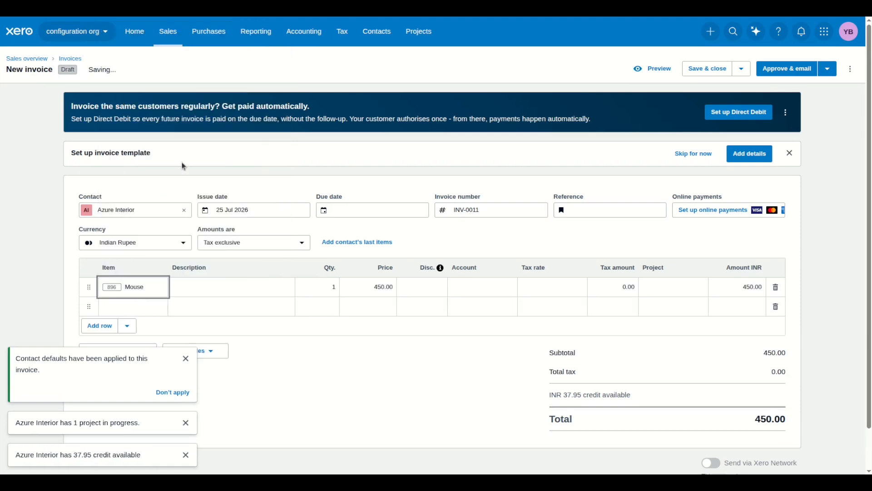
pyautogui.scroll(-1, 581, 325)
pyautogui.scroll(1, 583, 328)
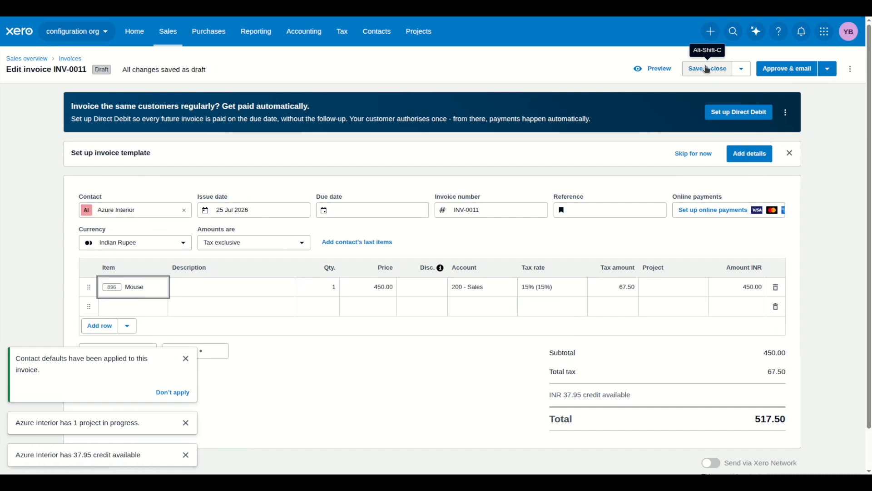
pyautogui.click(703, 70)
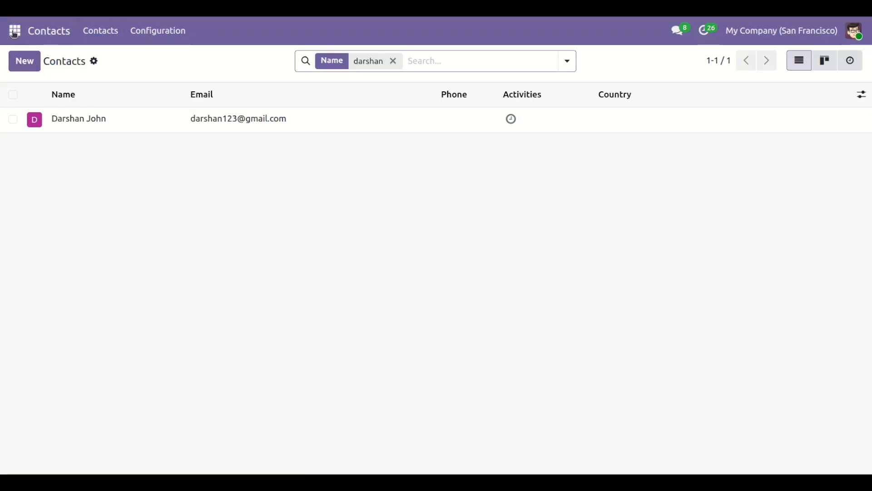
# - Switch to Odoo and examine the webhook and sync settings in the Xero Connector's configuration
pyautogui.click(15, 30)
pyautogui.click(51, 62)
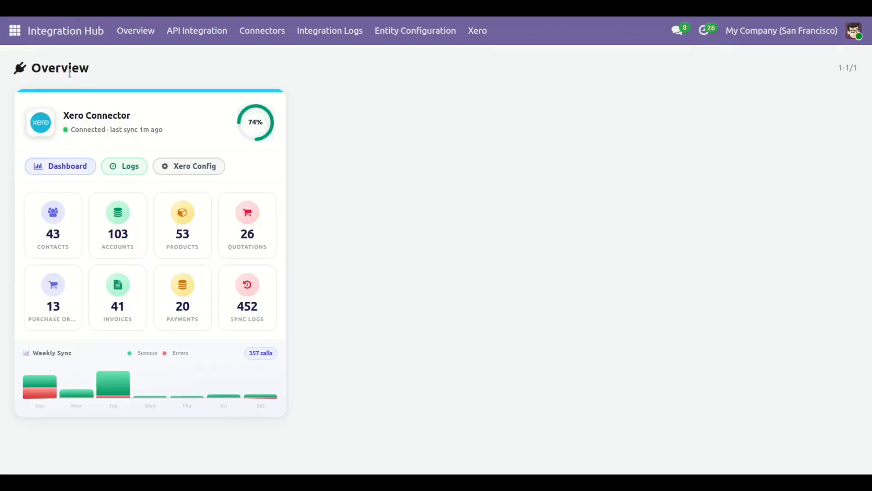
pyautogui.click(179, 163)
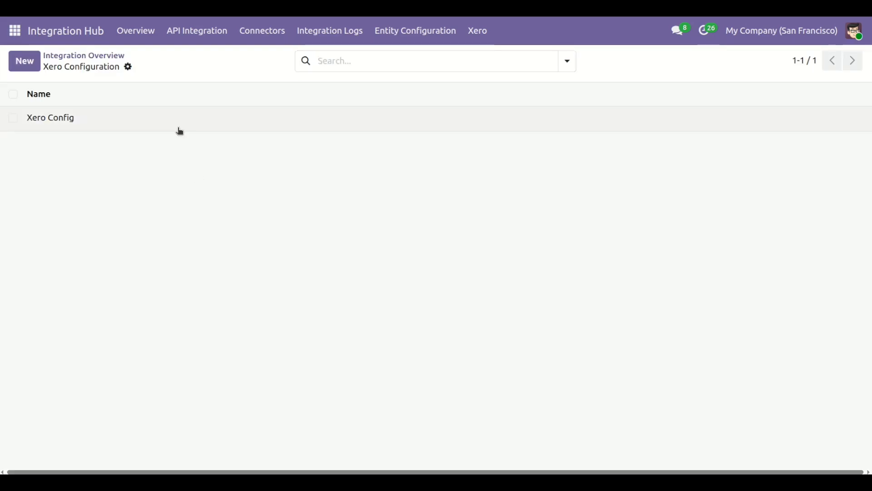
pyautogui.click(180, 130)
pyautogui.scroll(-5, 199, 198)
pyautogui.scroll(3, 201, 201)
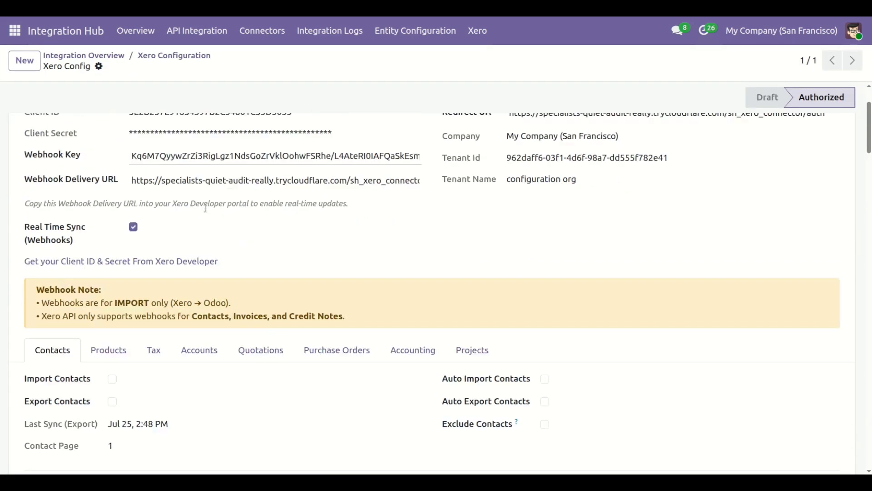
pyautogui.scroll(-3, 205, 207)
# - Manually import the draft "Webhook: INVOICE CREATE" record from the Xero customer Invoice Queue
pyautogui.click(477, 31)
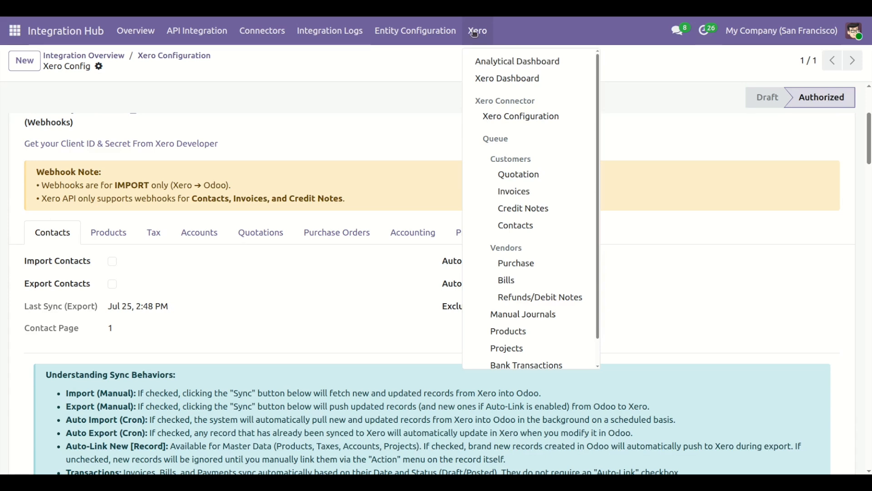
pyautogui.click(523, 194)
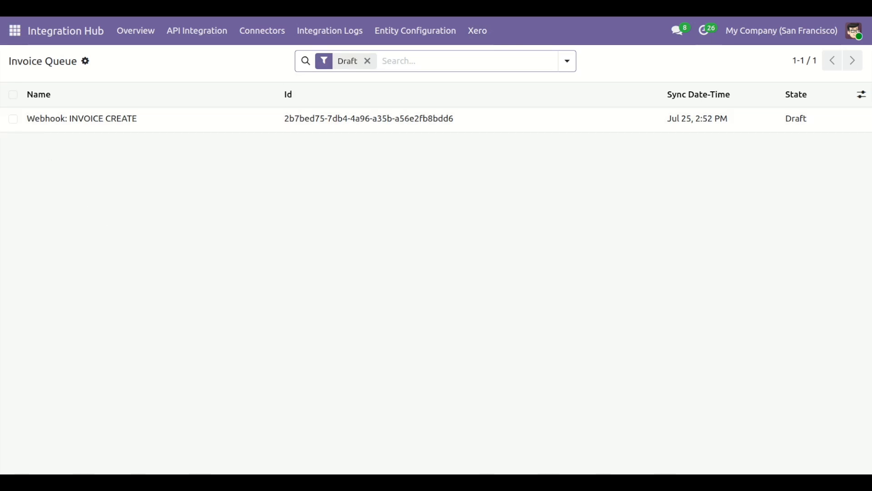
pyautogui.click(14, 119)
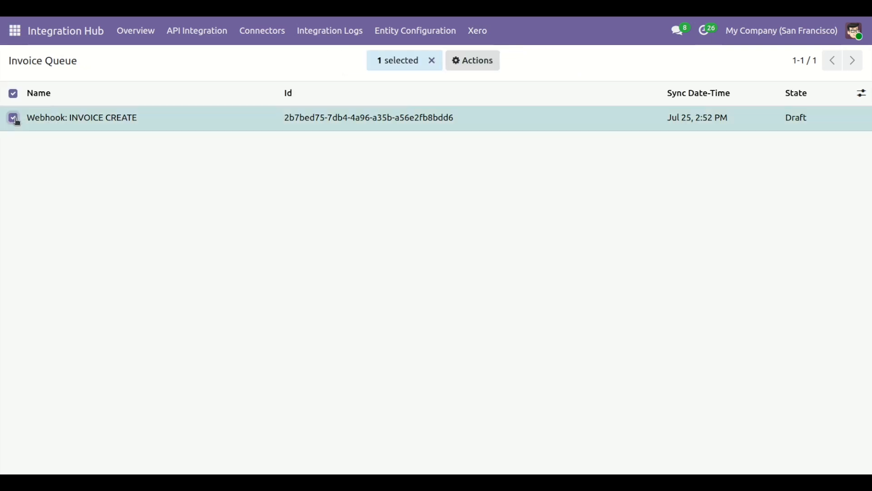
pyautogui.click(481, 60)
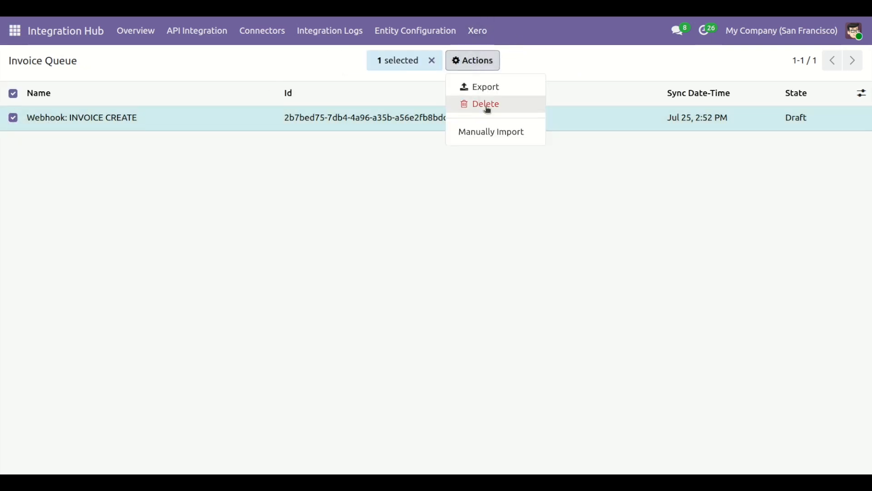
pyautogui.click(510, 132)
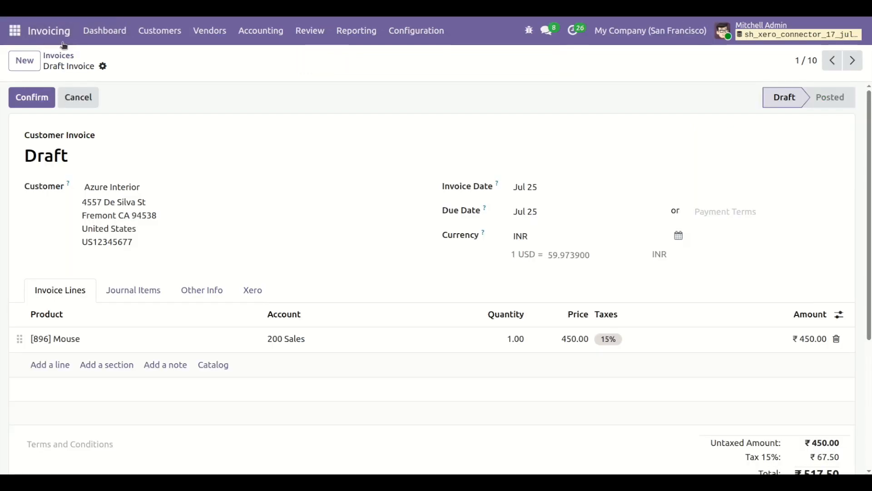
# - Check the imported Azure Interior draft invoice in Invoicing, including its invoice lines, totals and Xero details
pyautogui.scroll(-5, 208, 181)
pyautogui.scroll(5, 160, 220)
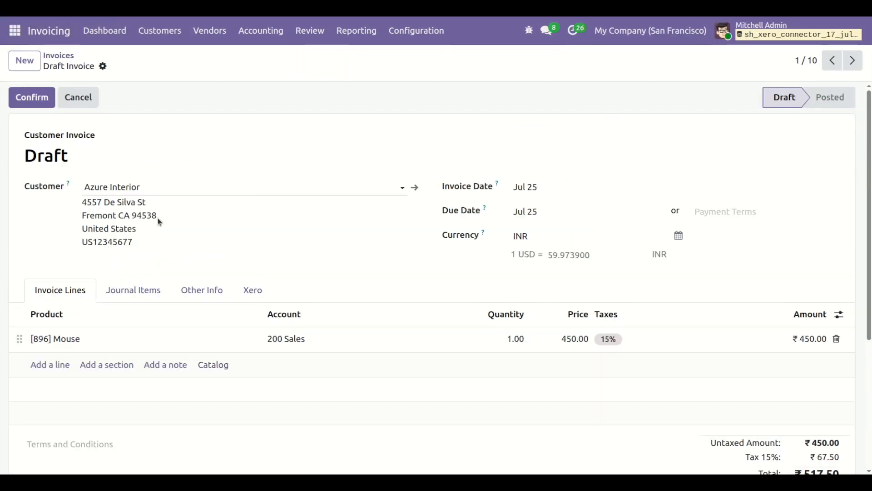
pyautogui.click(253, 290)
pyautogui.click(61, 291)
pyautogui.scroll(-3, 290, 293)
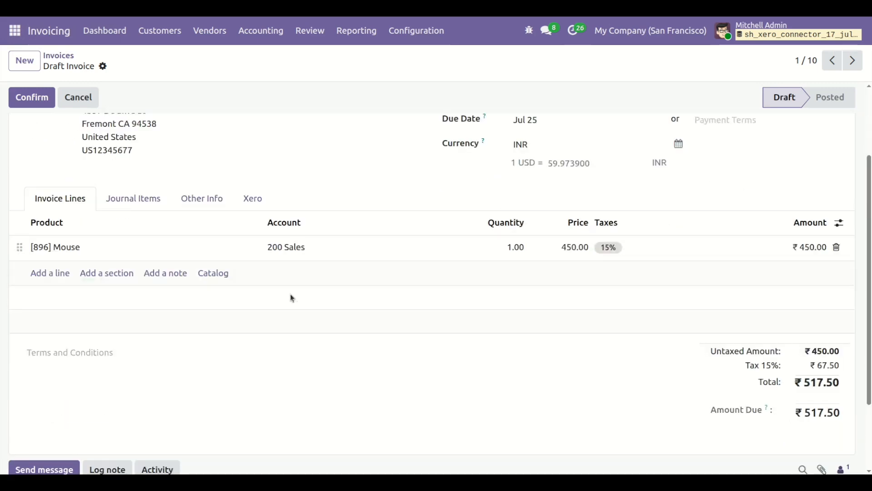
pyautogui.scroll(3, 290, 294)
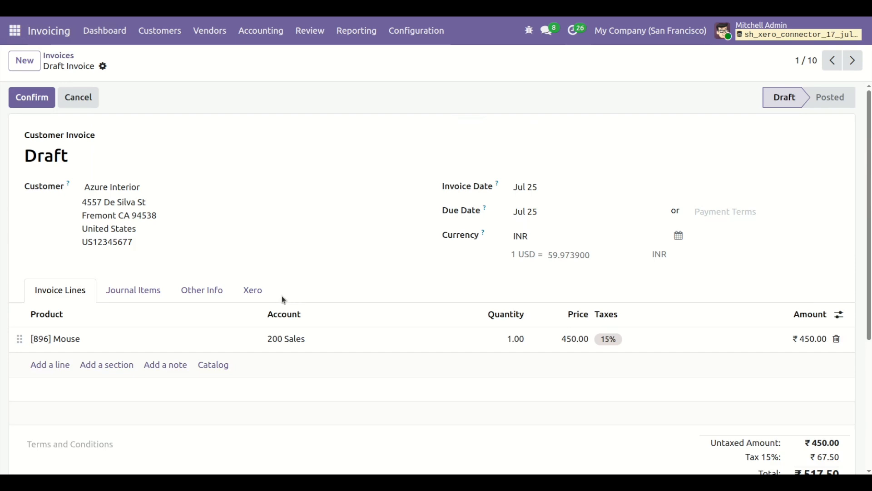
pyautogui.scroll(-3, 279, 298)
pyautogui.scroll(3, 279, 297)
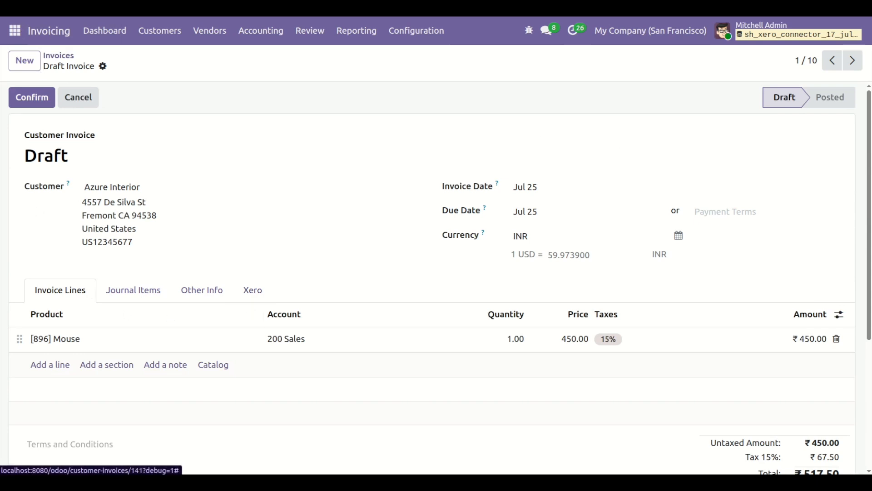
# - Return to the Xero Connector's configuration and examine its Log History for the invoice import entry
pyautogui.click(159, 8)
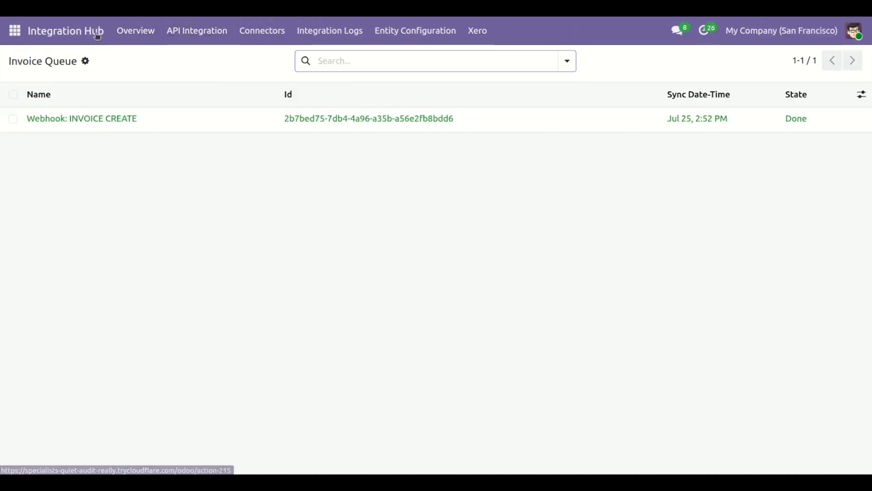
pyautogui.click(15, 30)
pyautogui.click(45, 61)
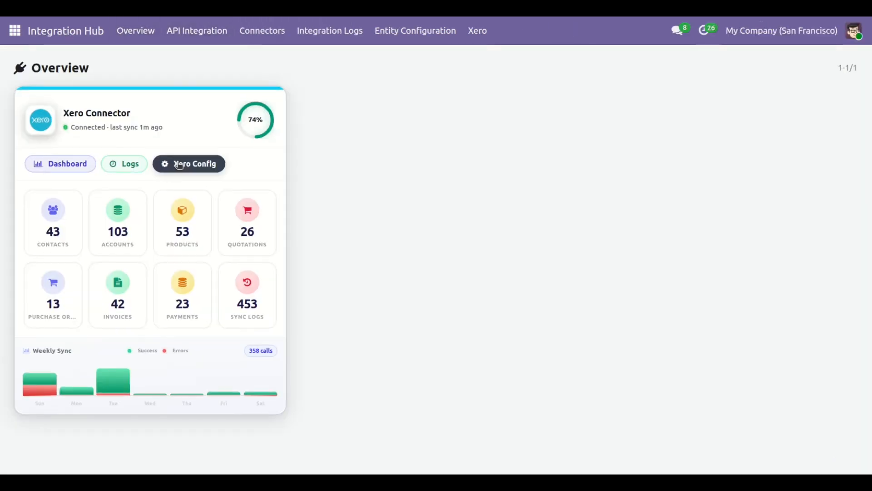
pyautogui.click(179, 165)
pyautogui.click(165, 119)
pyautogui.scroll(-2, 207, 233)
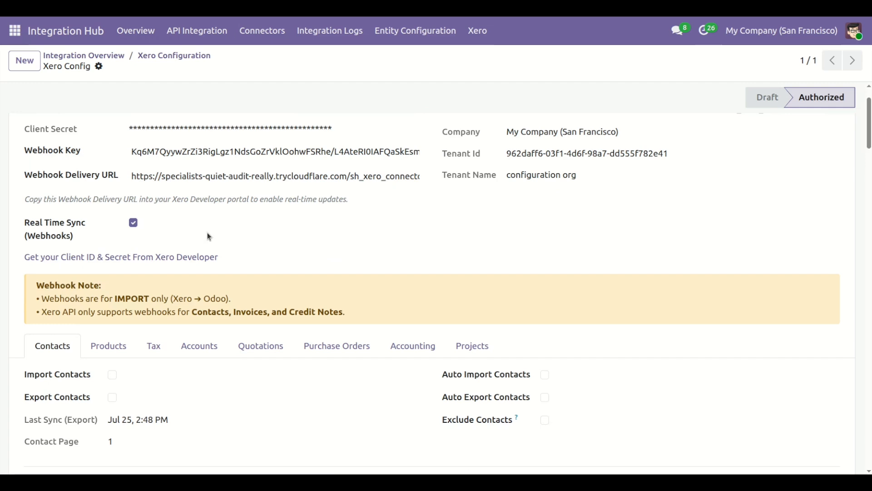
pyautogui.scroll(-10, 208, 233)
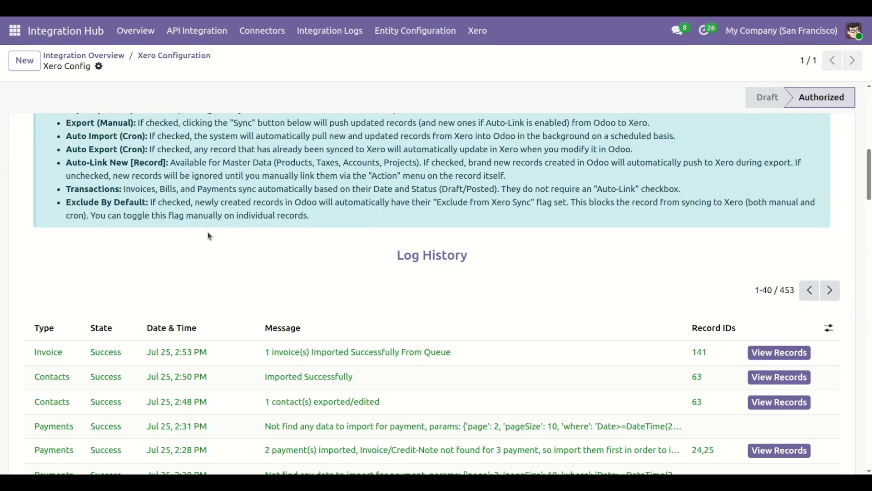
pyautogui.scroll(3, 208, 232)
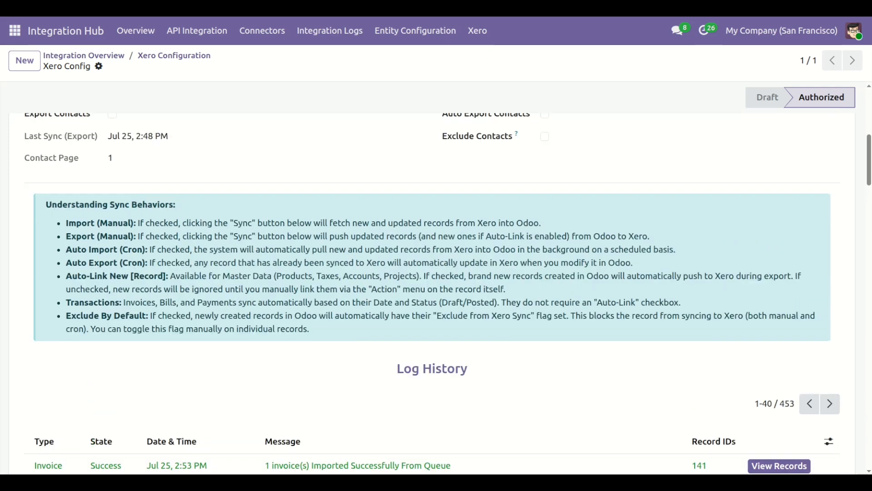
pyautogui.scroll(8, 375, 262)
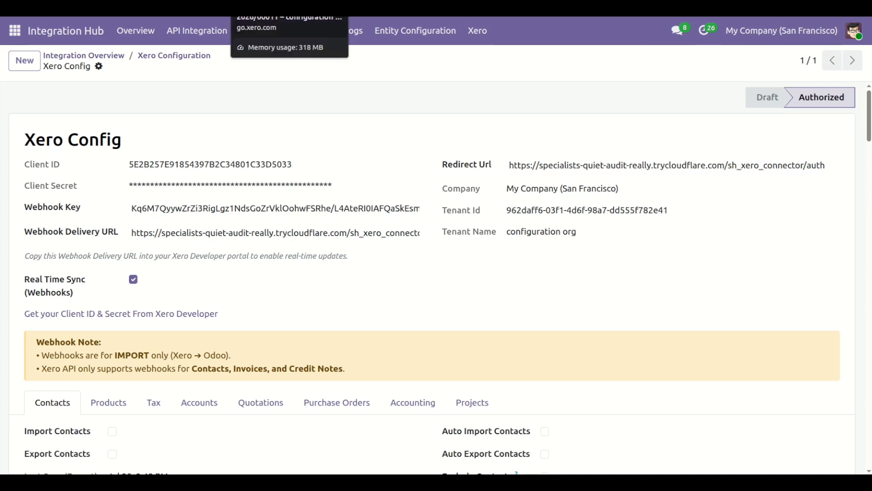
# - Switch to Xero and attach the 298.5 kB screenshot image from the recent files to the OpenWood credit note
pyautogui.click(287, 8)
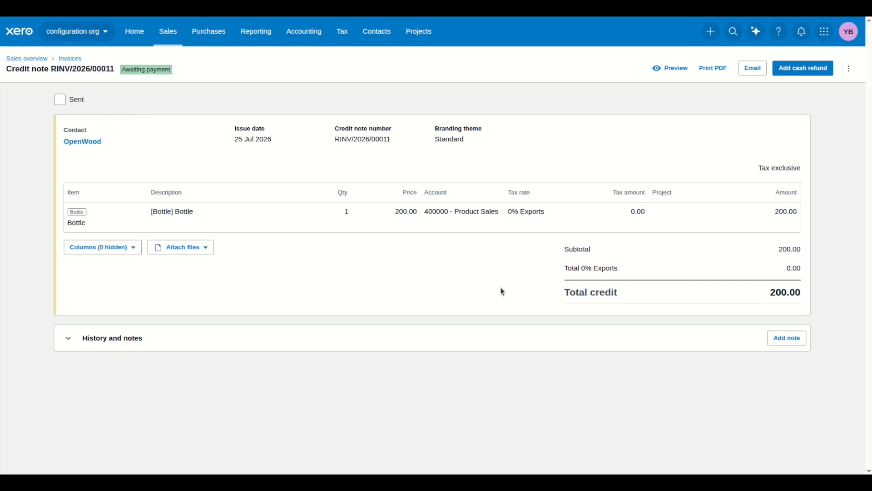
pyautogui.click(187, 249)
pyautogui.click(261, 308)
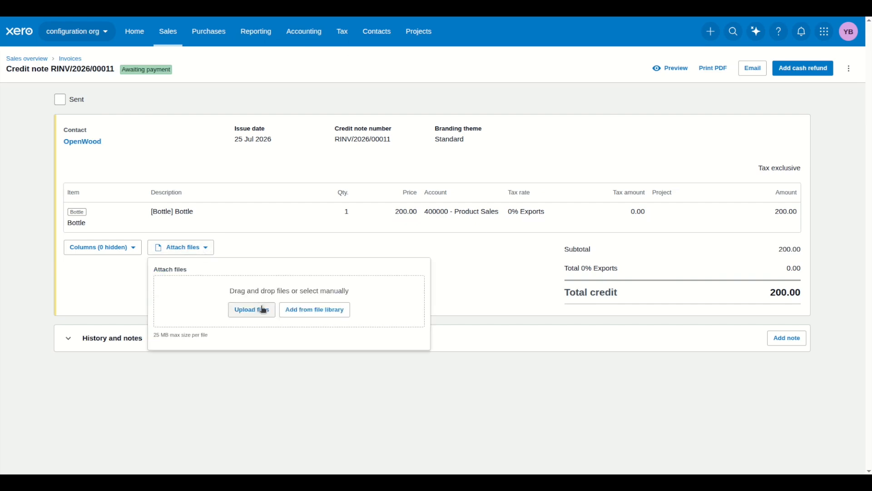
pyautogui.click(391, 253)
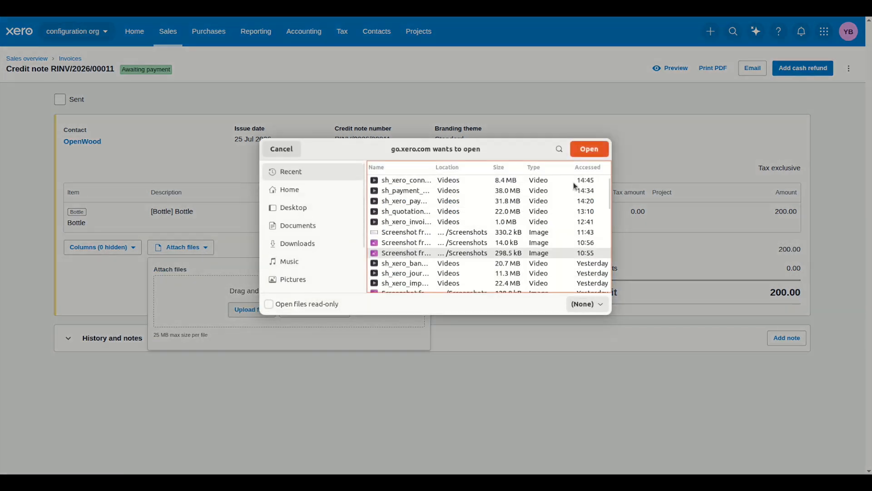
pyautogui.click(589, 149)
pyautogui.click(578, 355)
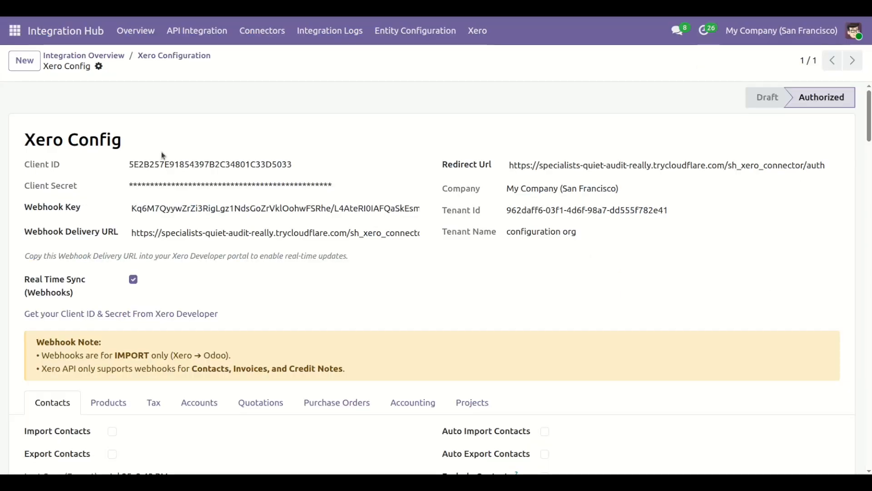
# - In Odoo, manually import the draft "Webhook: CREDITNOTE CREATE" record from the Credit Note Queue and clear the Draft filter
pyautogui.scroll(-5, 202, 181)
pyautogui.scroll(3, 202, 181)
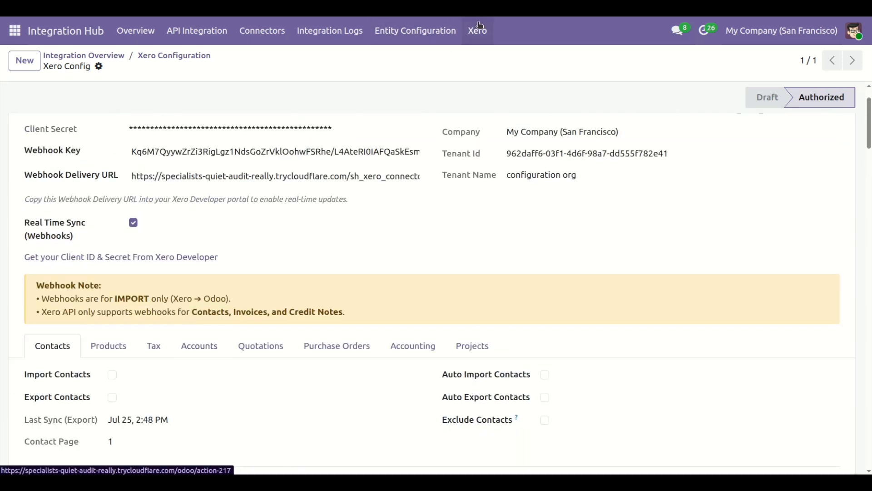
pyautogui.click(483, 36)
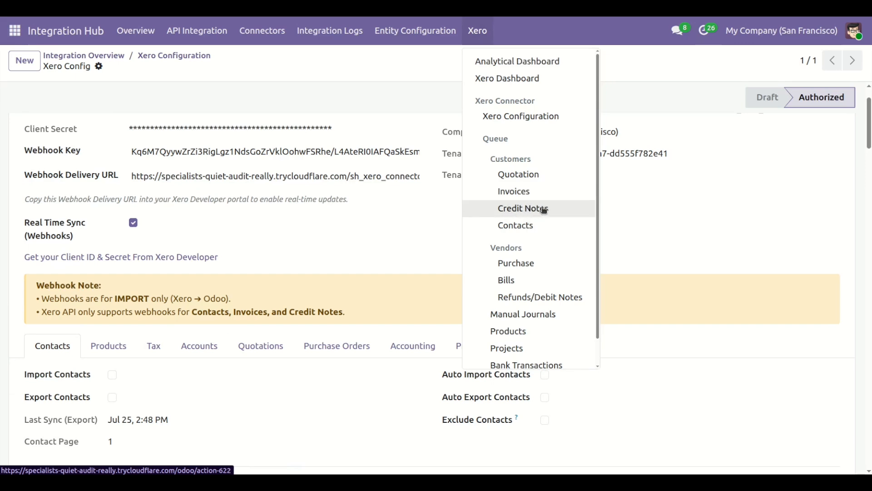
pyautogui.click(527, 210)
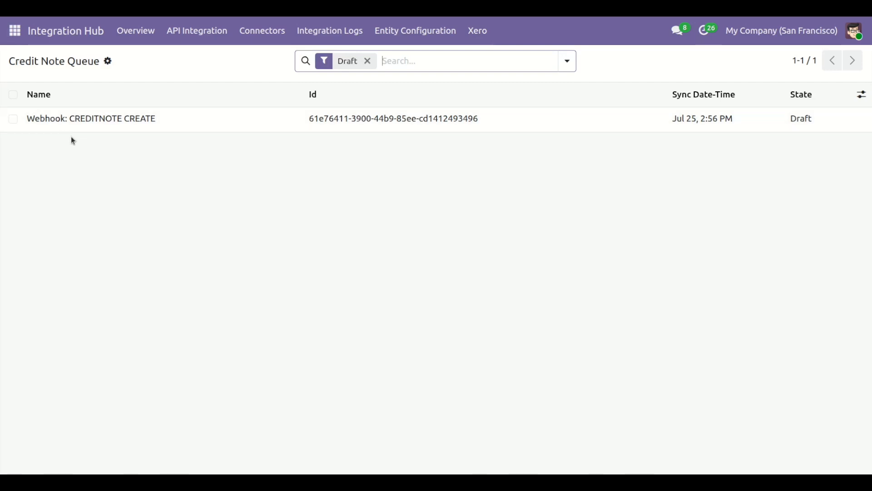
pyautogui.click(13, 120)
pyautogui.click(465, 63)
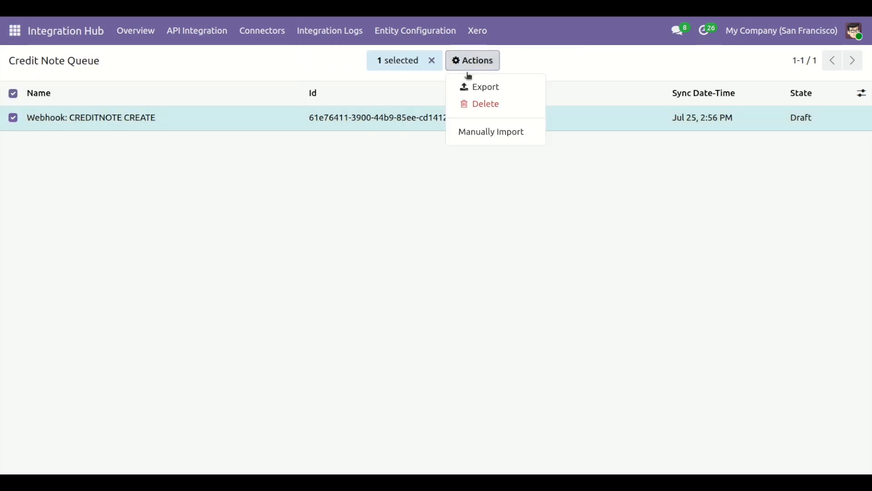
pyautogui.click(515, 133)
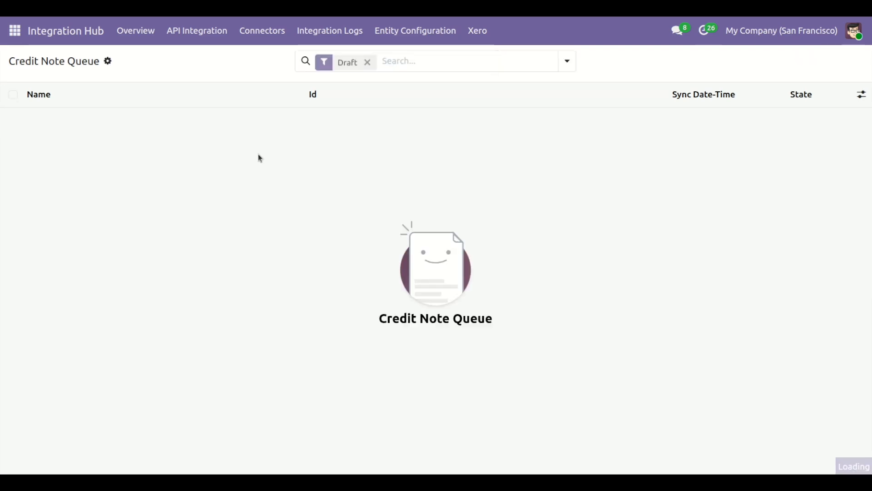
pyautogui.click(367, 60)
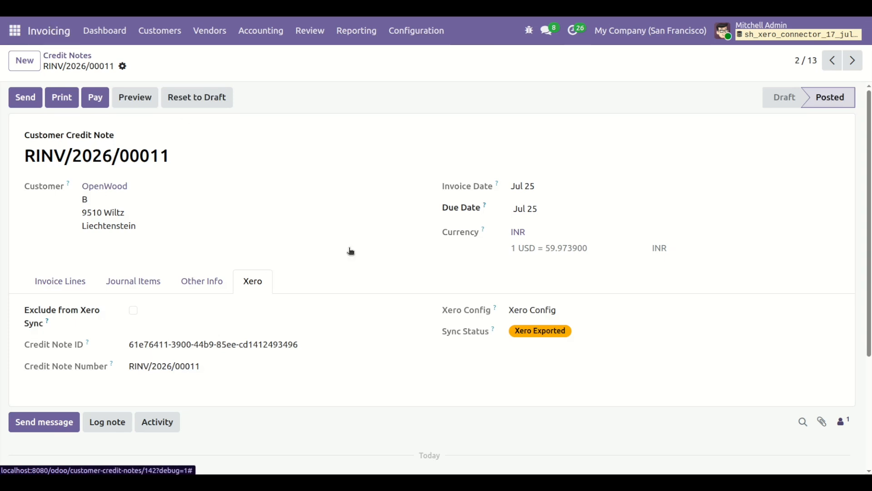
# - Reload the OpenWood customer credit note in Invoicing and check its attached files
pyautogui.press('F5')
pyautogui.scroll(-3, 348, 250)
pyautogui.scroll(-2, 348, 251)
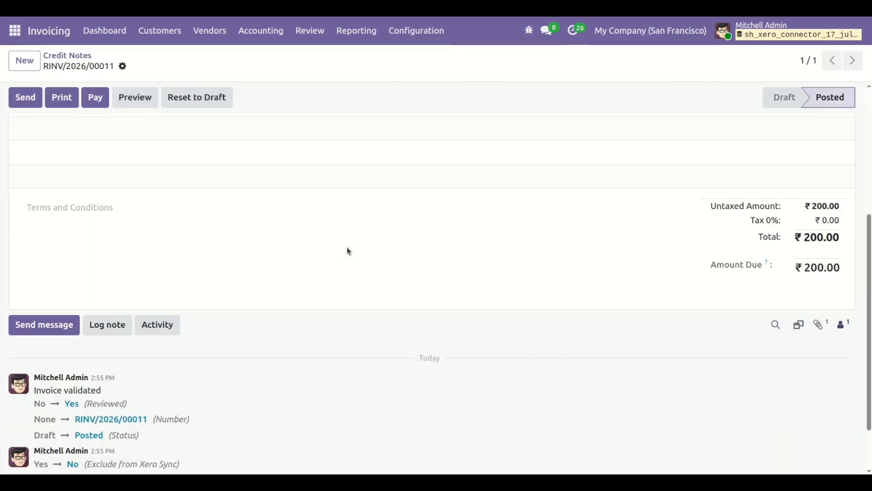
pyautogui.click(823, 328)
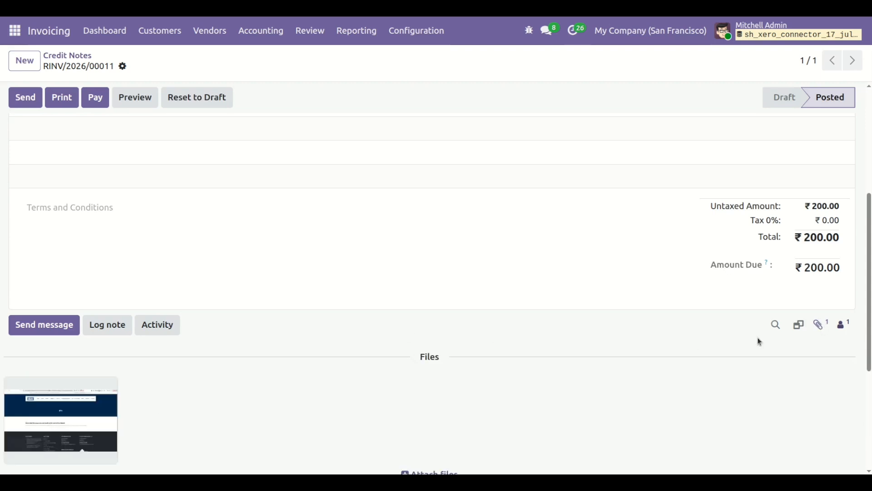
pyautogui.scroll(5, 414, 249)
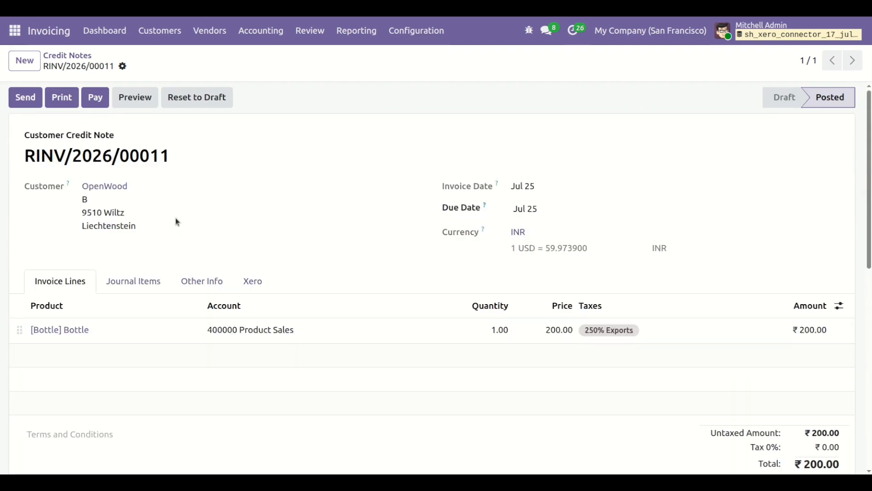
# - Open the Xero Config record from the Integration Hub overview
pyautogui.click(15, 30)
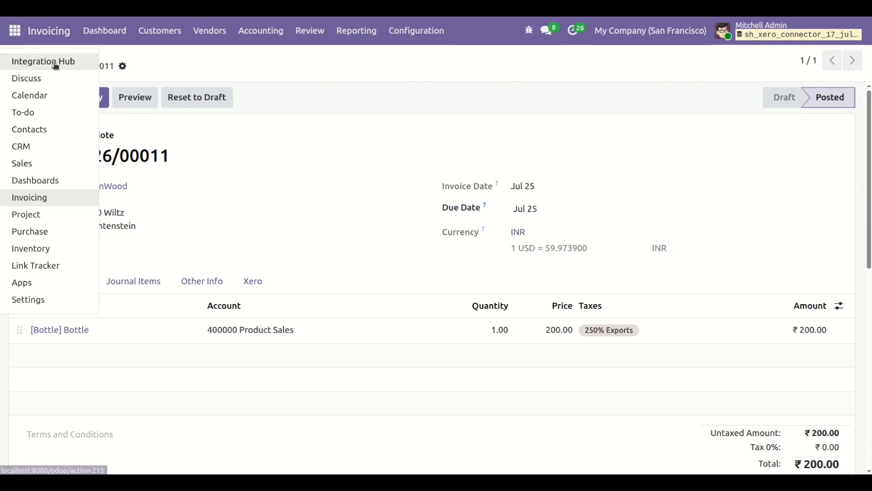
pyautogui.click(46, 60)
pyautogui.click(189, 164)
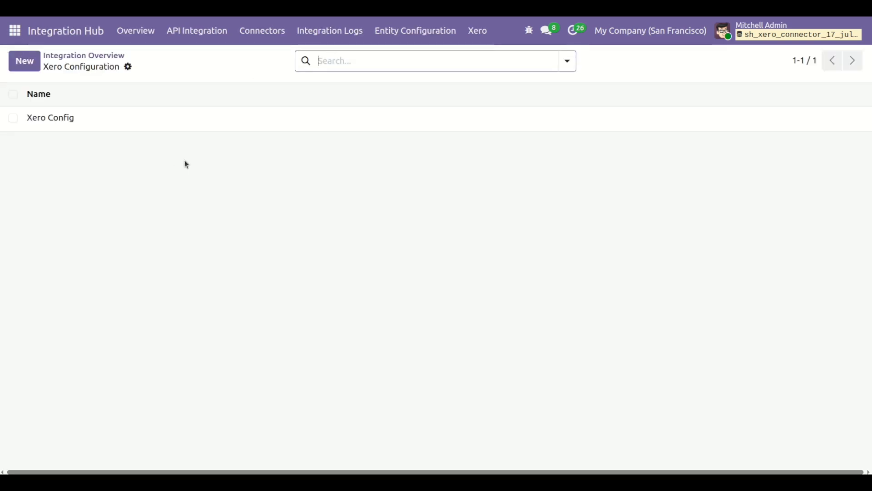
pyautogui.click(177, 127)
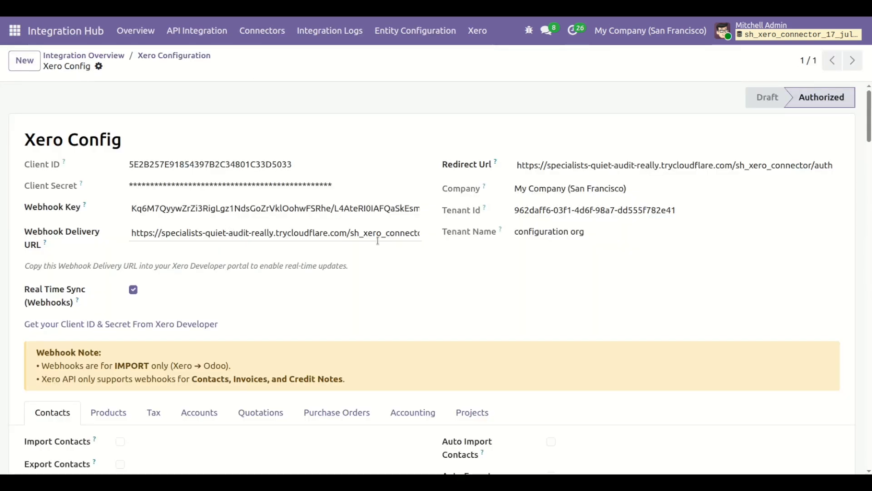